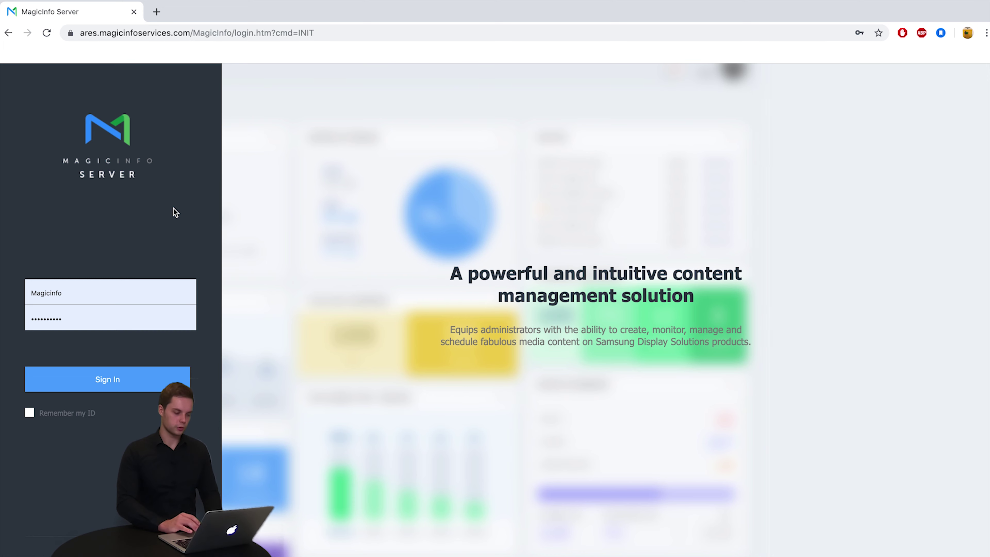
Sign in and upload the WOF_Article_CWH818-846x508 and maxresdefault images to the content library.
{"action": "left_click", "coordinate": [123, 373]}
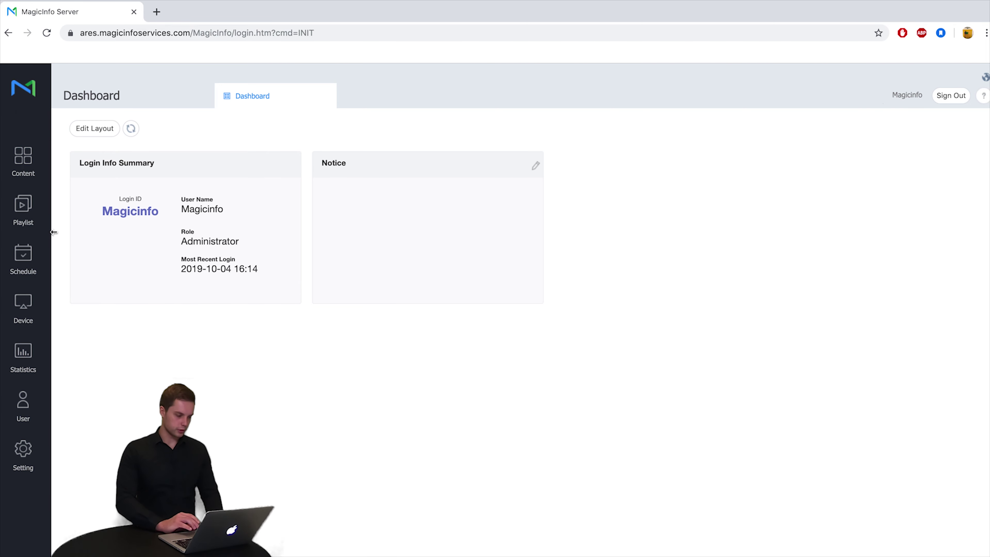
{"action": "left_click", "coordinate": [29, 167]}
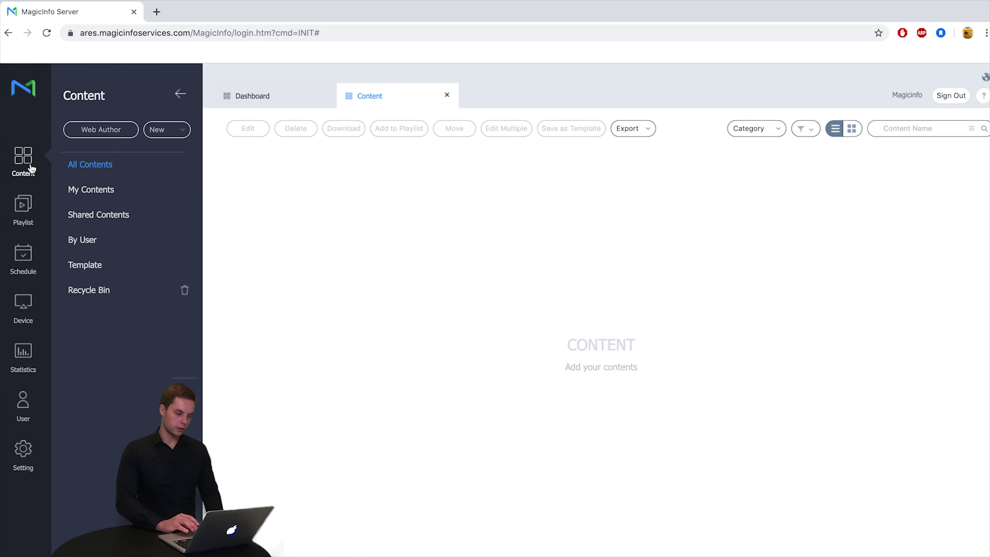
{"action": "left_click", "coordinate": [164, 135]}
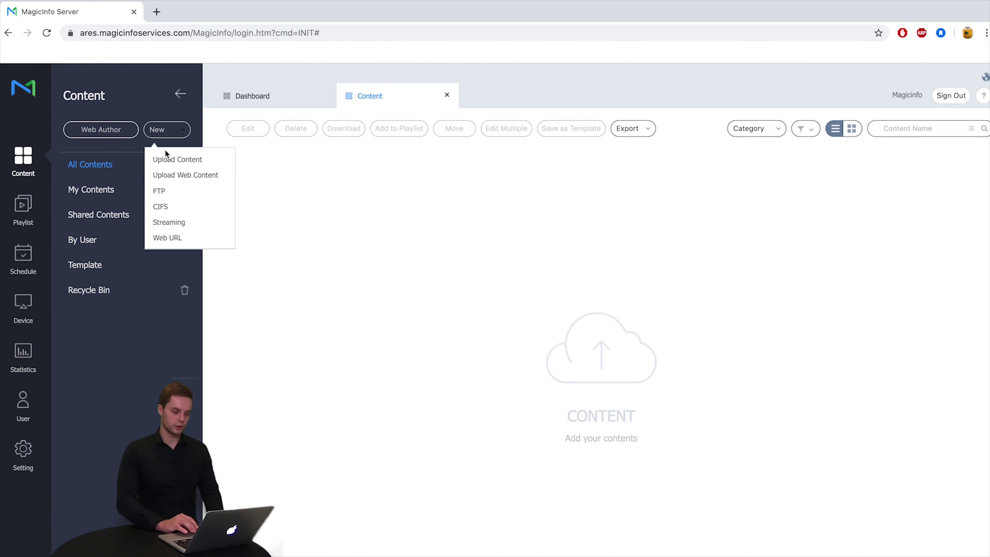
{"action": "left_click", "coordinate": [168, 160]}
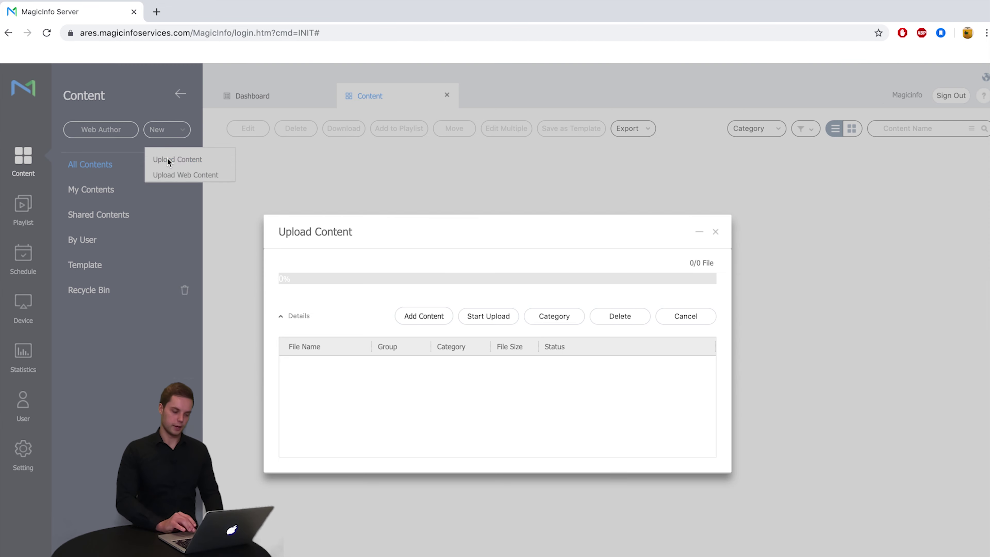
{"action": "left_click", "coordinate": [416, 315]}
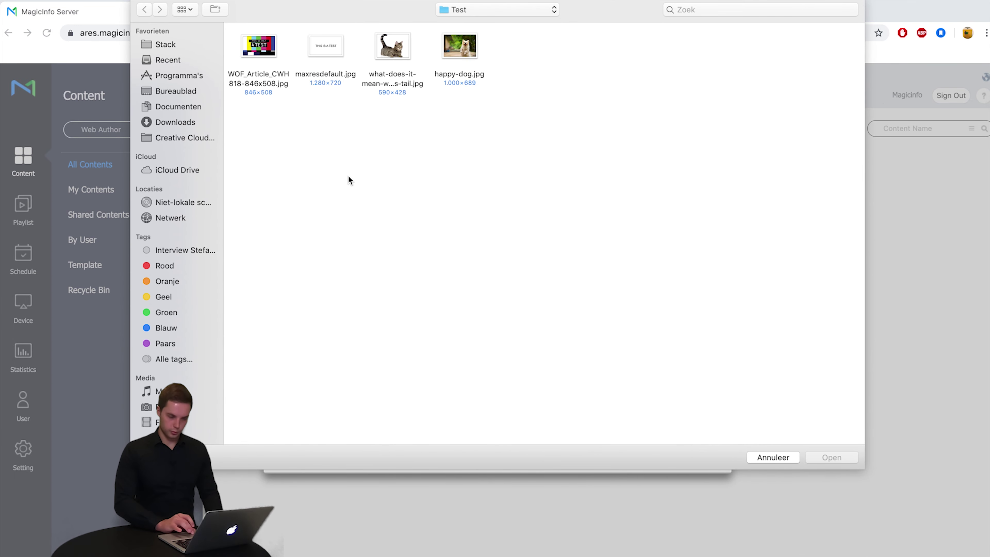
{"action": "left_click_drag", "start_coordinate": [338, 165], "coordinate": [272, 57]}
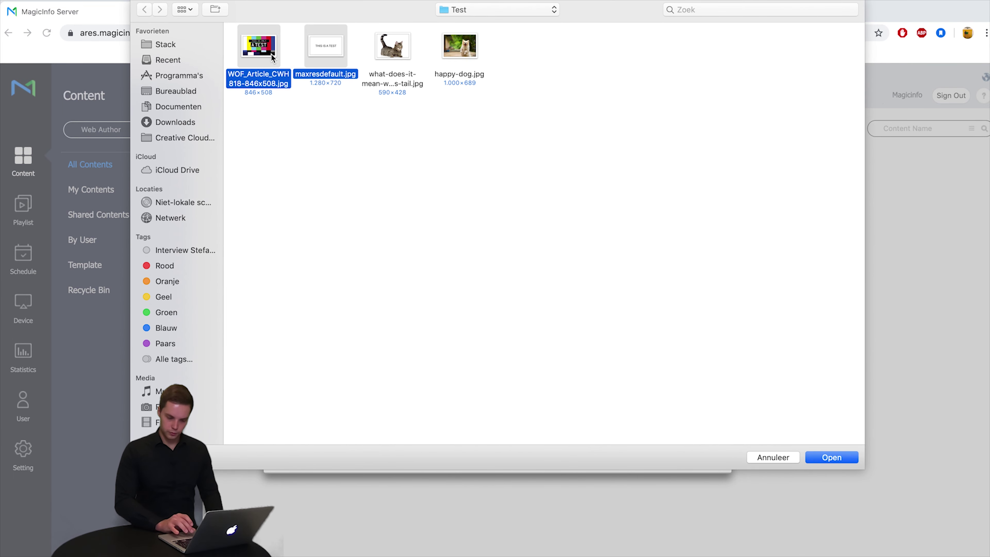
{"action": "left_click", "coordinate": [830, 461]}
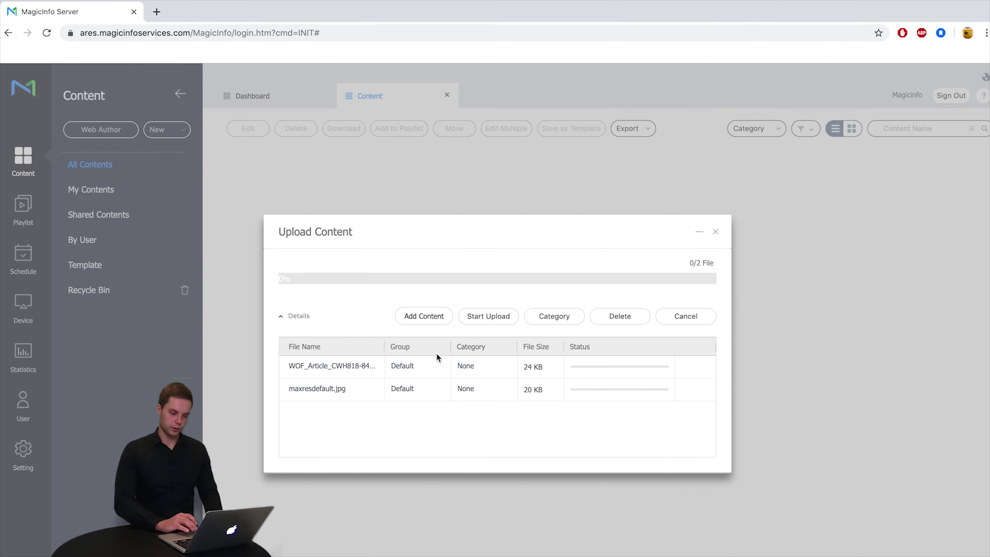
{"action": "left_click", "coordinate": [488, 319]}
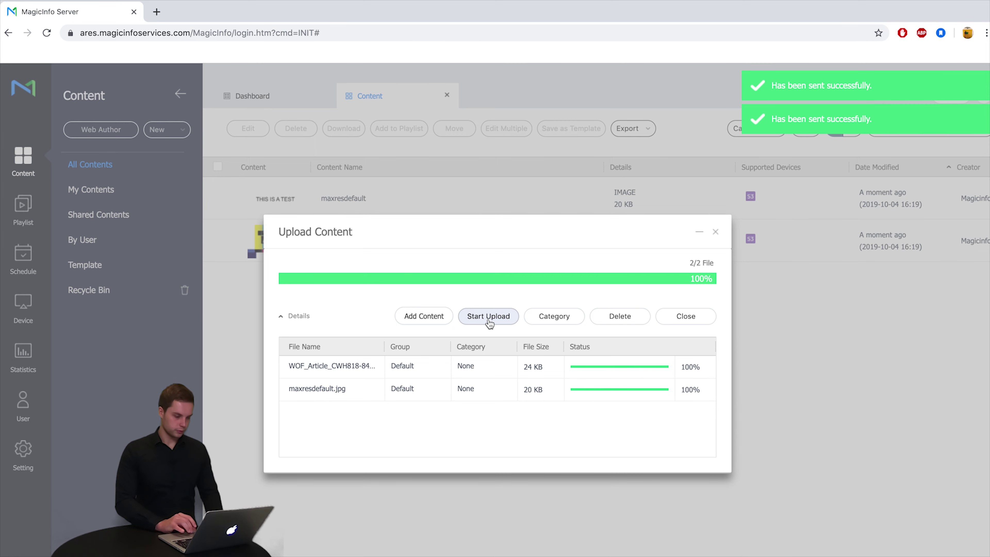
{"action": "left_click", "coordinate": [692, 318]}
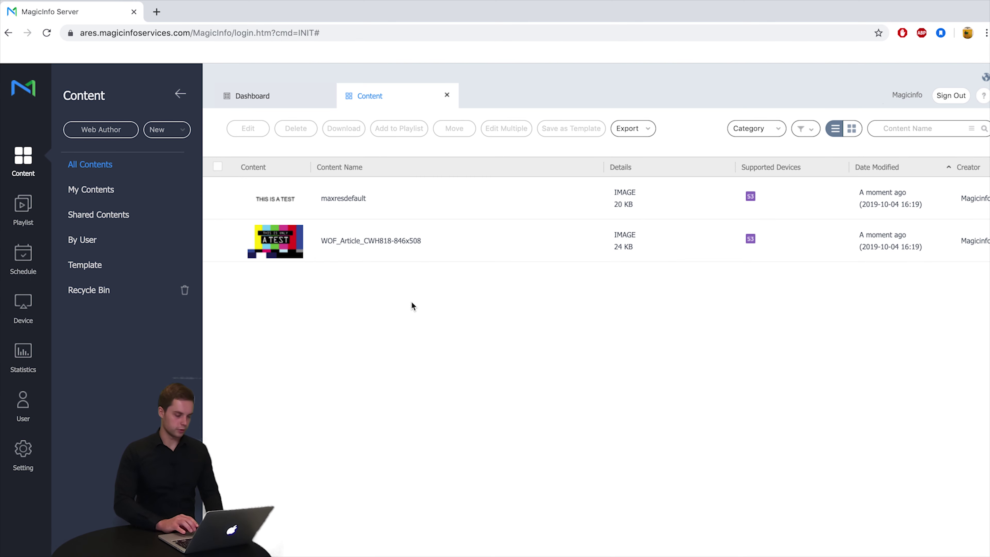
Create a new playlist that supports S3 devices.
{"action": "left_click", "coordinate": [22, 211]}
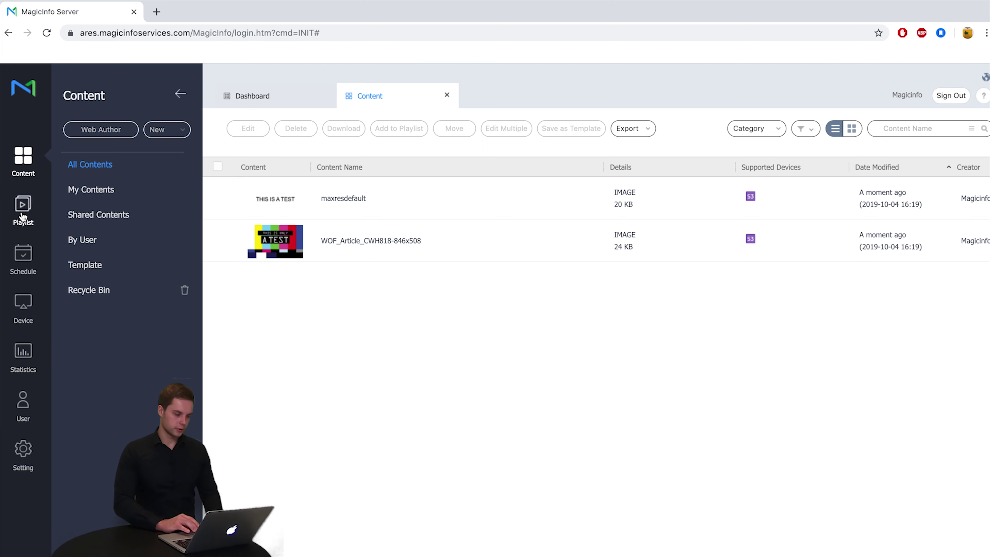
{"action": "left_click", "coordinate": [149, 131]}
{"action": "left_click", "coordinate": [316, 342]}
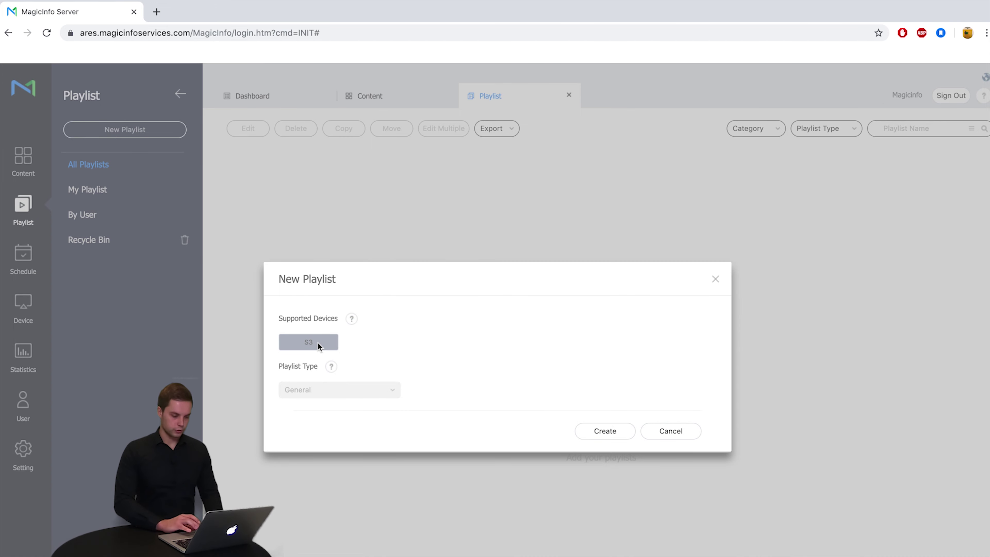
{"action": "left_click", "coordinate": [319, 342]}
{"action": "left_click", "coordinate": [608, 425]}
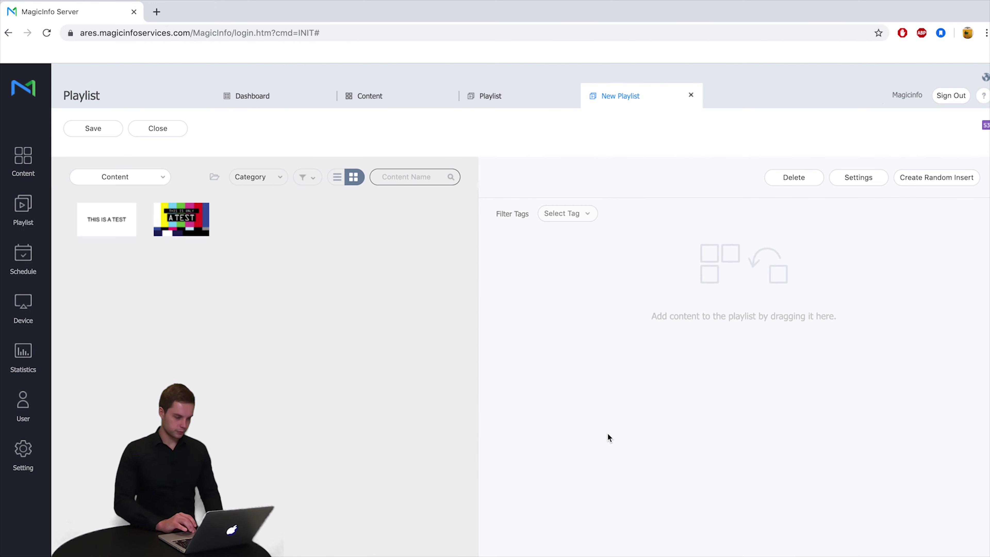
Add both images to the playlist, showing them for 20 and 15 seconds.
{"action": "left_click_drag", "start_coordinate": [180, 217], "coordinate": [628, 373]}
{"action": "left_click_drag", "start_coordinate": [97, 218], "coordinate": [654, 341]}
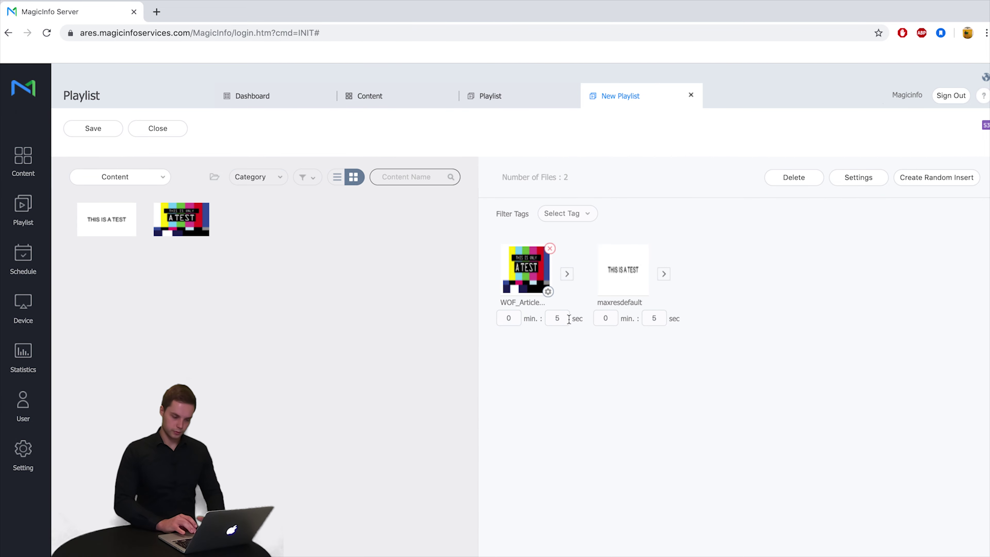
{"action": "left_click", "coordinate": [559, 317]}
{"action": "key", "text": "BackSpace"}
{"action": "type", "text": "20"}
{"action": "left_click", "coordinate": [652, 318]}
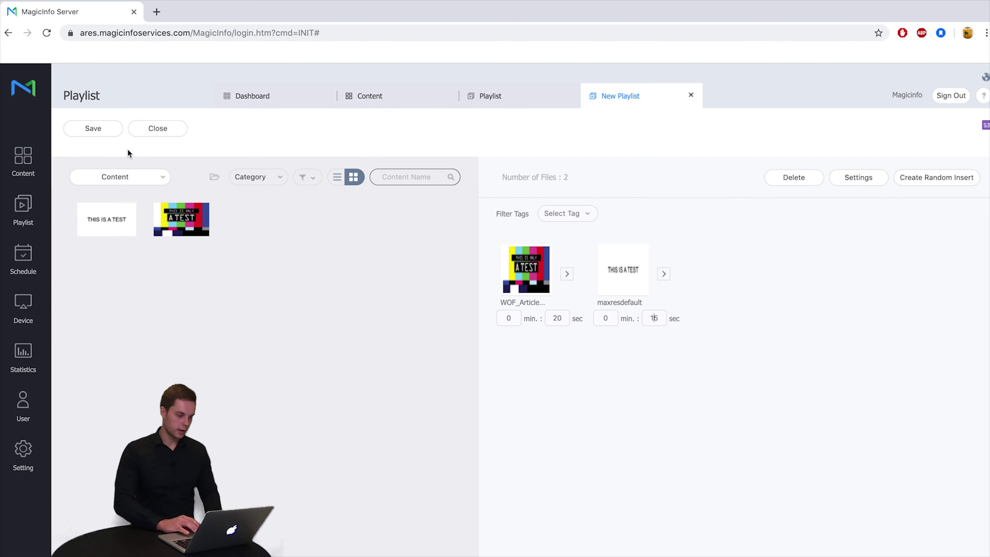
Save the playlist under the name 'Playlist 1'.
{"action": "left_click", "coordinate": [105, 135]}
{"action": "triple_click", "coordinate": [481, 278]}
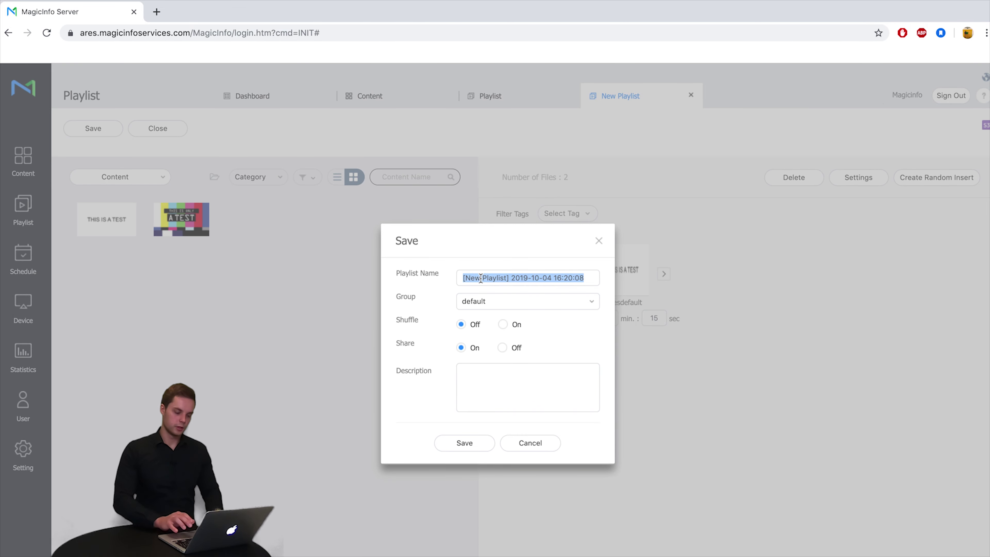
{"action": "type", "text": "P;"}
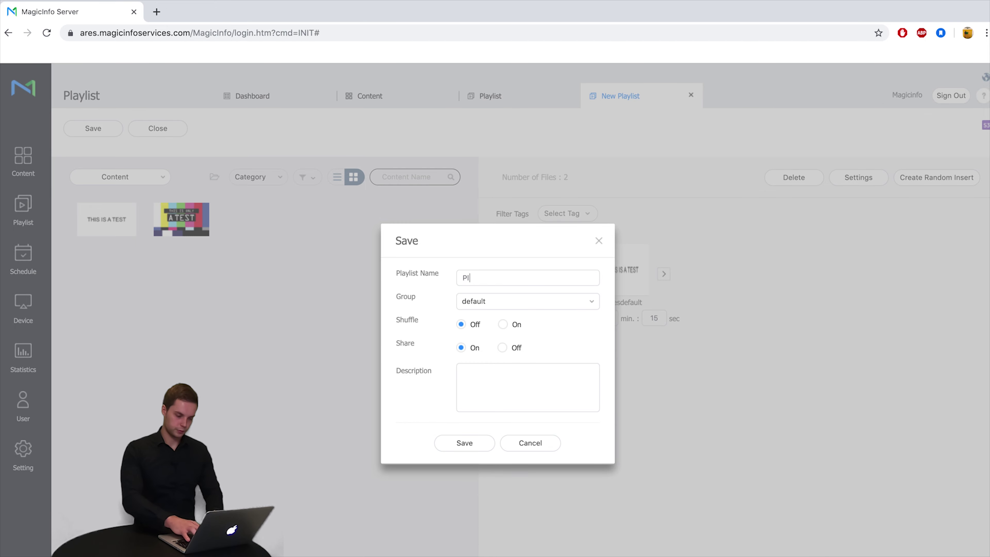
{"action": "type", "text": "aylist 1"}
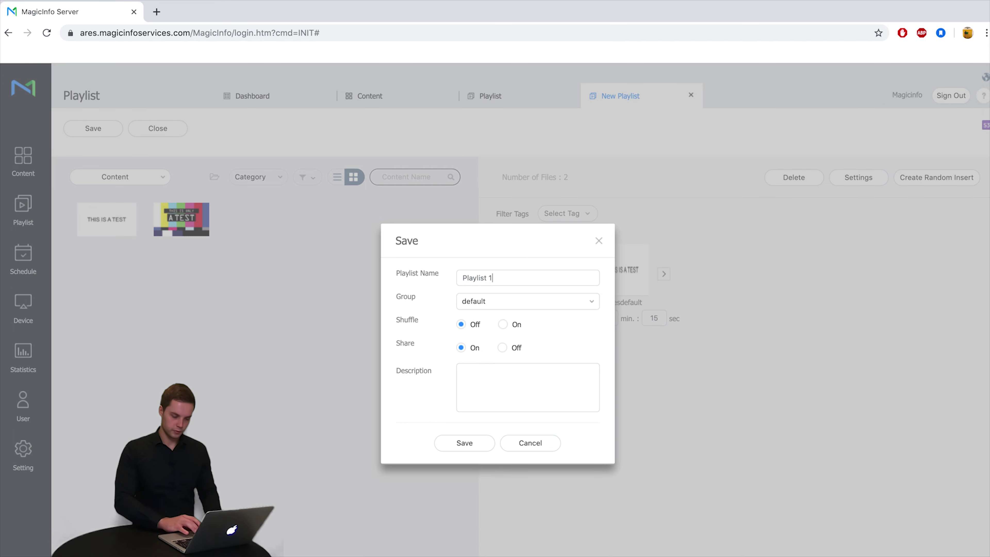
{"action": "left_click", "coordinate": [464, 444]}
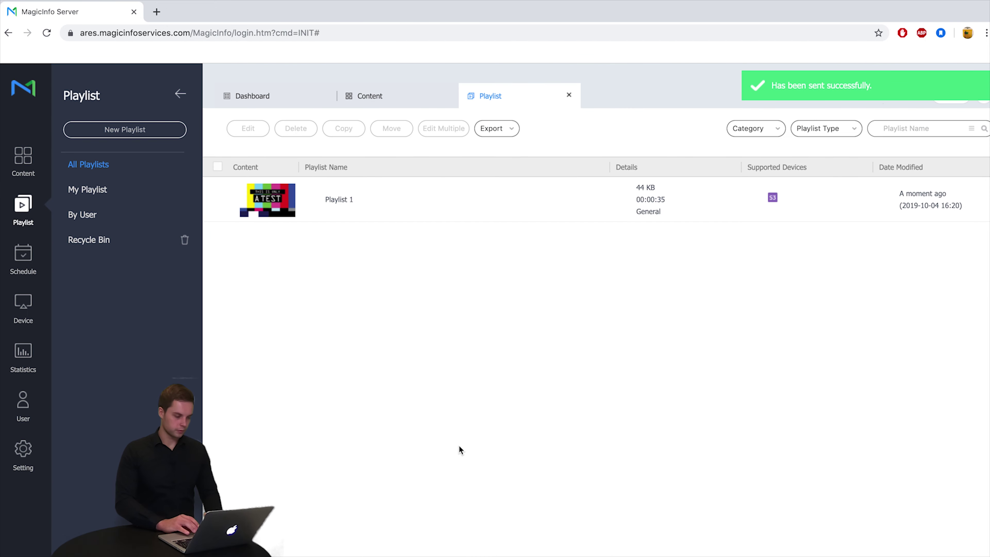
Create a General content schedule for S3 devices and list playlists as the content source.
{"action": "left_click", "coordinate": [24, 268]}
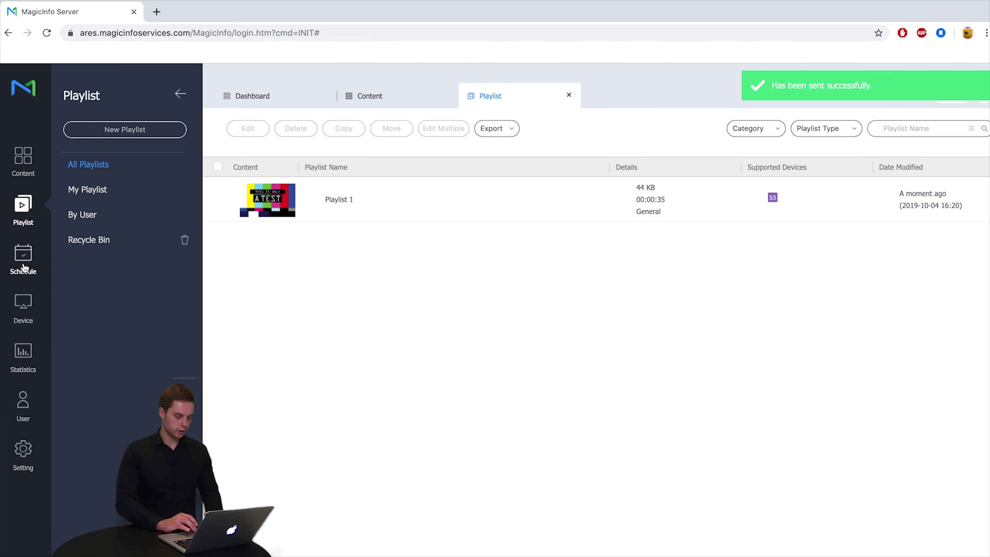
{"action": "left_click", "coordinate": [165, 136]}
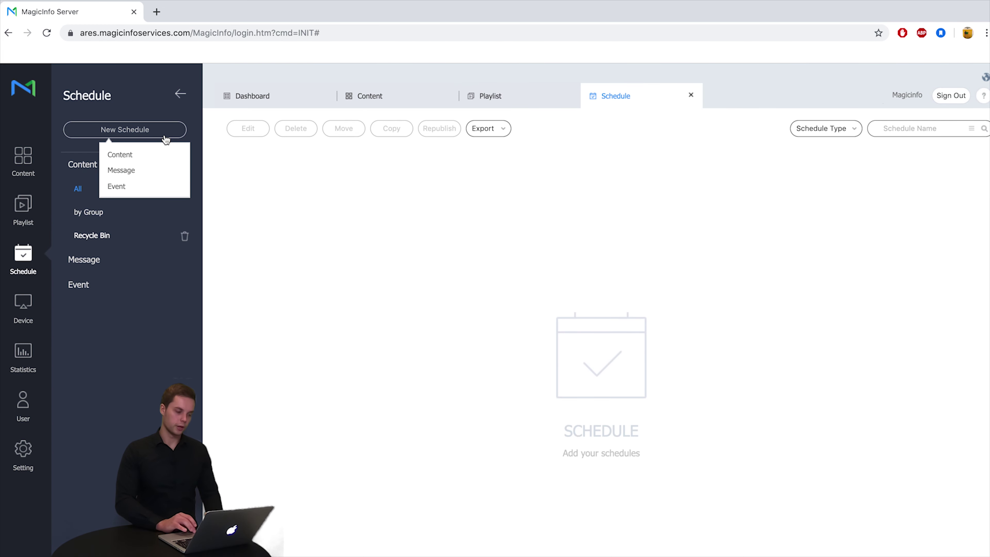
{"action": "left_click", "coordinate": [132, 156]}
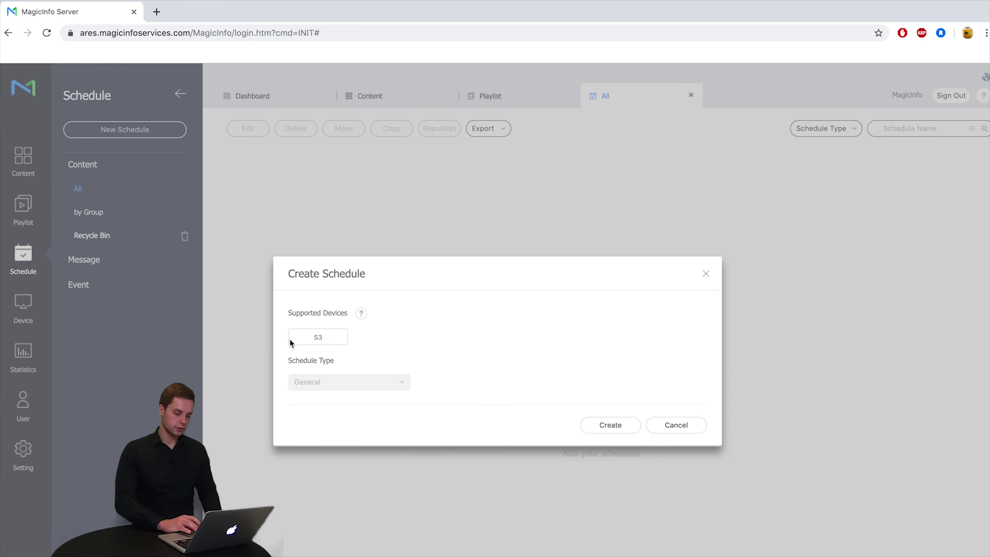
{"action": "left_click", "coordinate": [300, 340]}
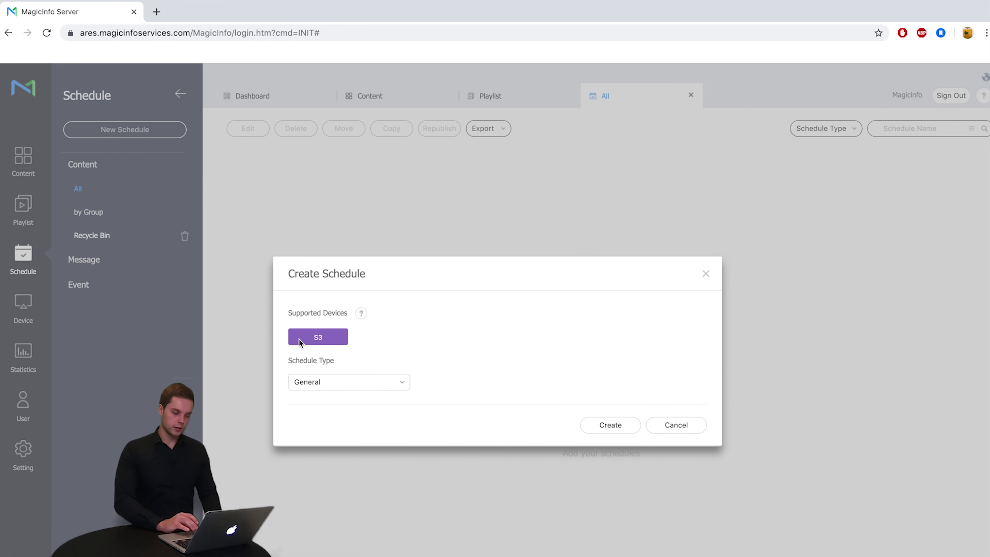
{"action": "left_click", "coordinate": [606, 423]}
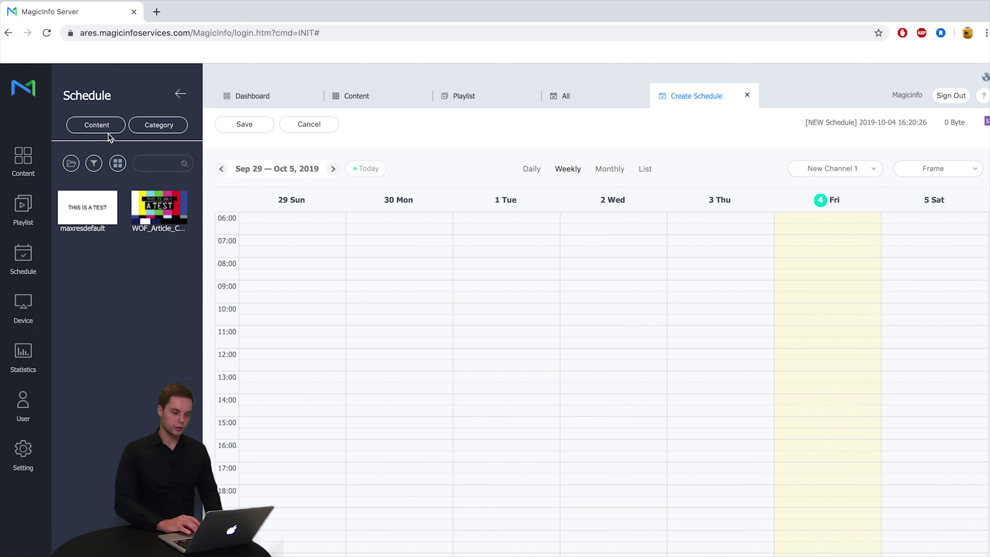
{"action": "left_click", "coordinate": [108, 125]}
{"action": "left_click", "coordinate": [103, 165]}
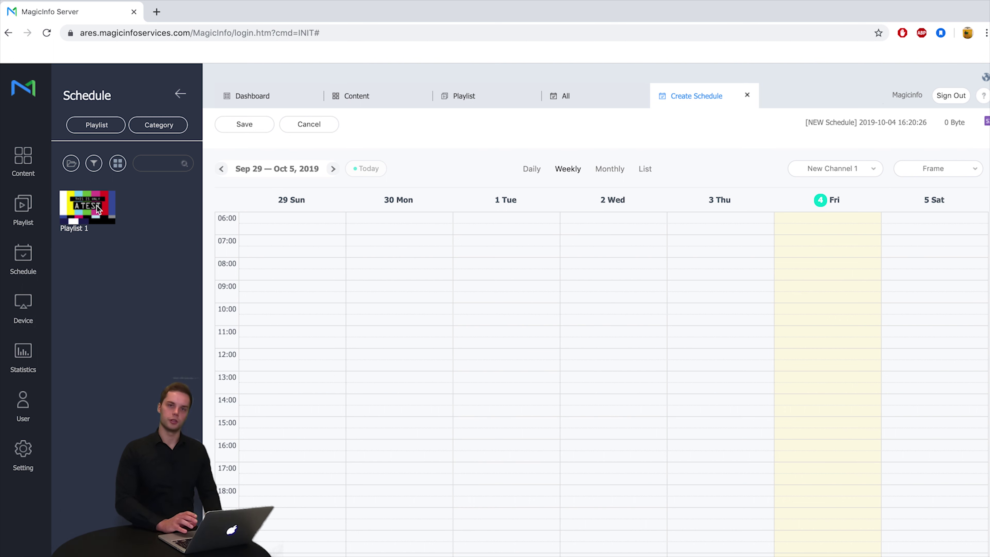
Place Playlist 1 on Friday, repeating daily for 24 hours with Never Expire checked.
{"action": "left_click_drag", "start_coordinate": [96, 205], "coordinate": [820, 330]}
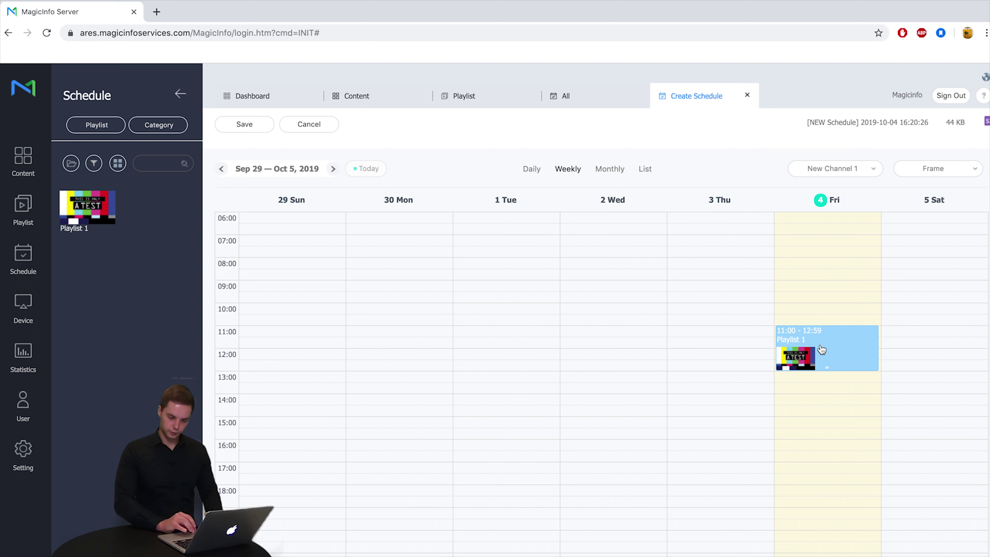
{"action": "double_click", "coordinate": [805, 355]}
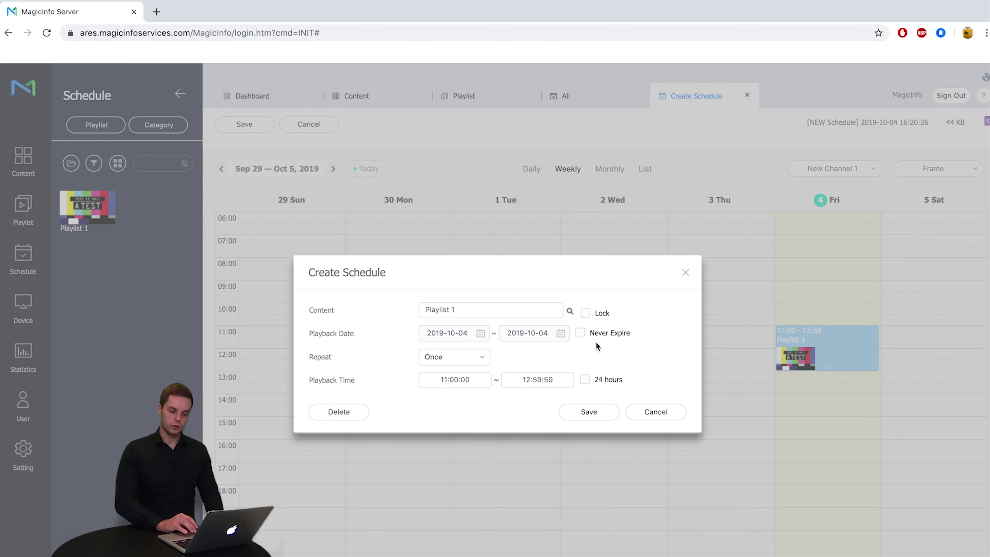
{"action": "left_click", "coordinate": [581, 334]}
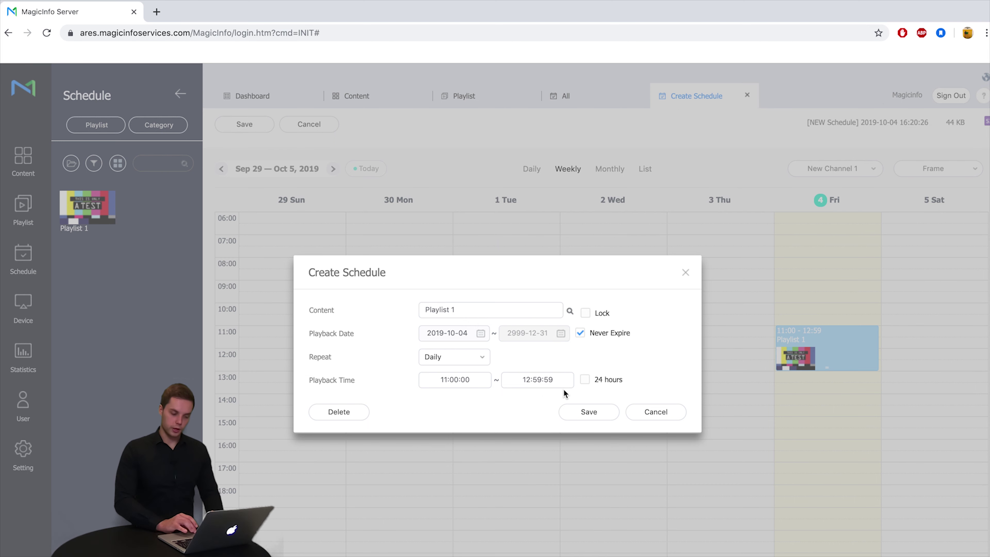
{"action": "left_click", "coordinate": [586, 380]}
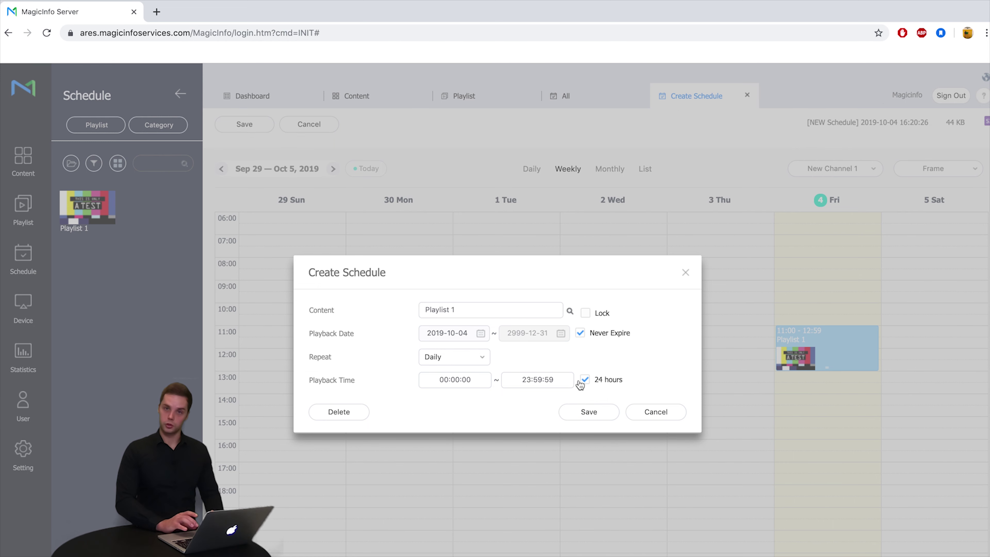
{"action": "left_click", "coordinate": [479, 358]}
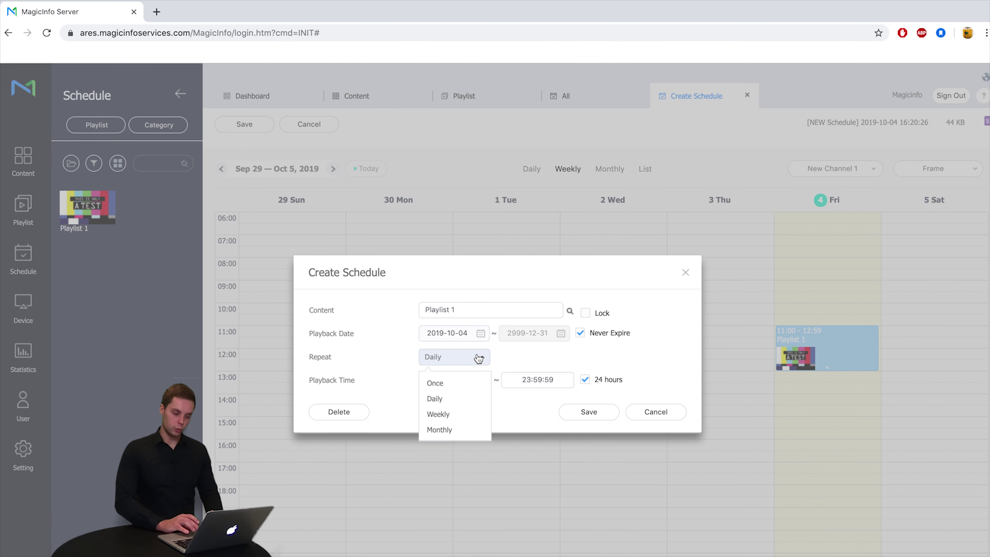
{"action": "left_click", "coordinate": [479, 358]}
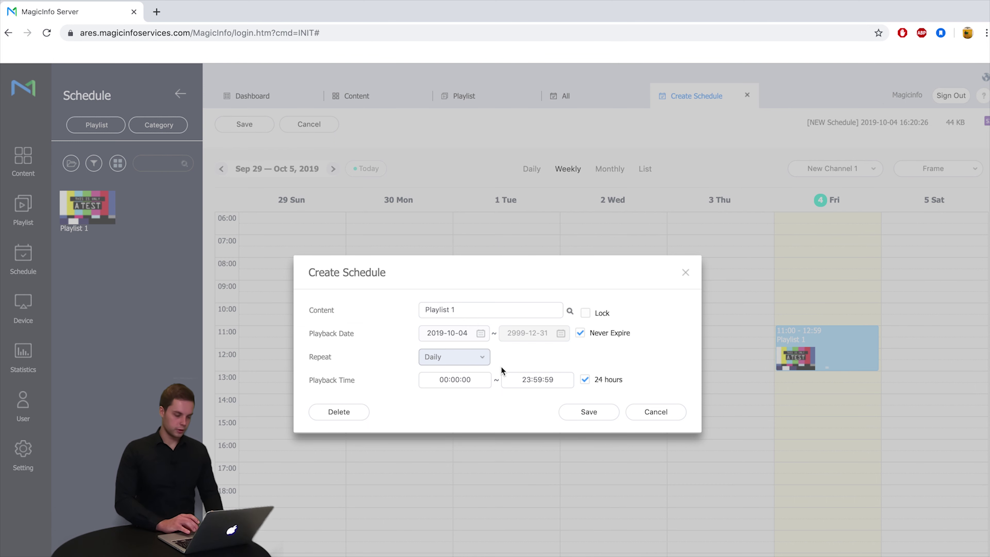
{"action": "left_click", "coordinate": [581, 413]}
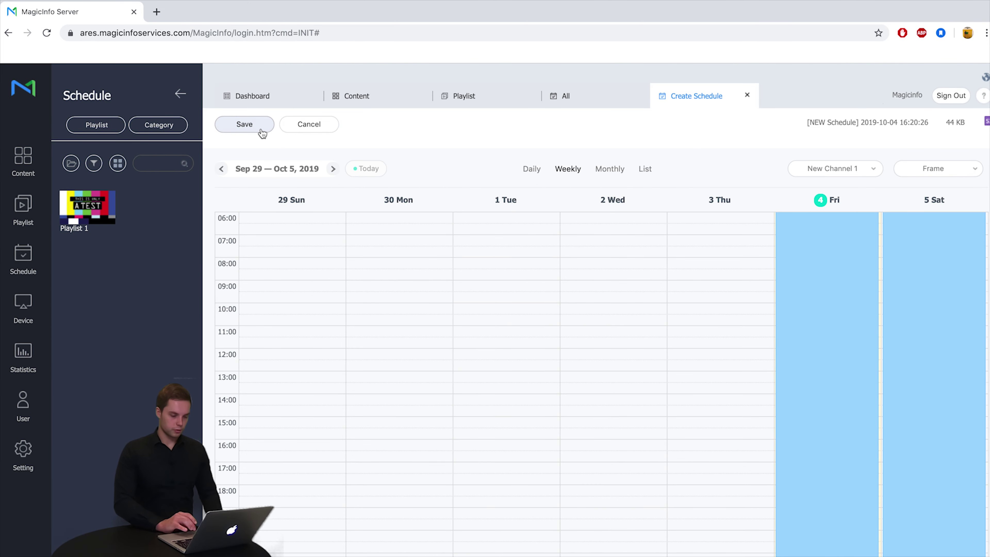
Name the schedule 'Schedule 1' and choose the default device group as publish target.
{"action": "left_click", "coordinate": [262, 131]}
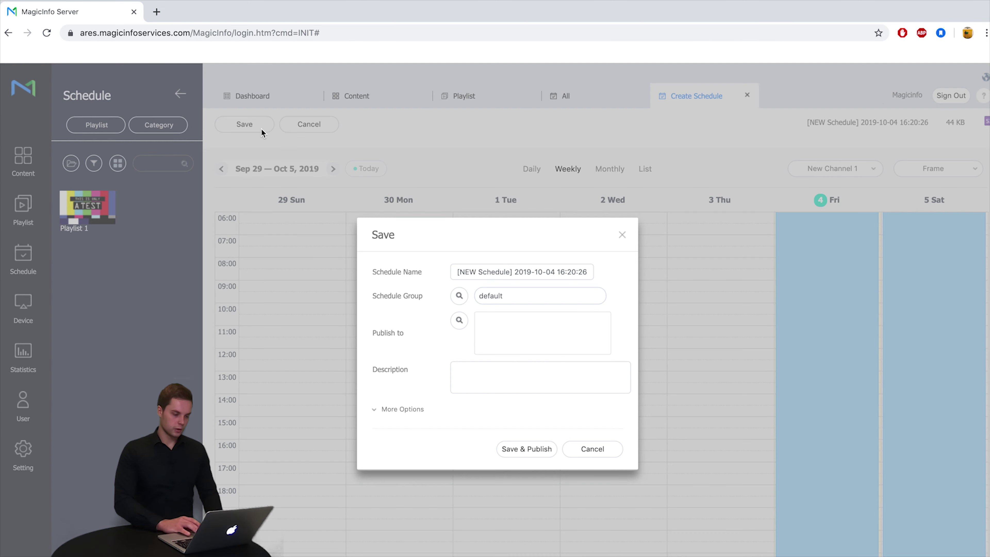
{"action": "triple_click", "coordinate": [520, 279]}
{"action": "type", "text": "Schedule 1"}
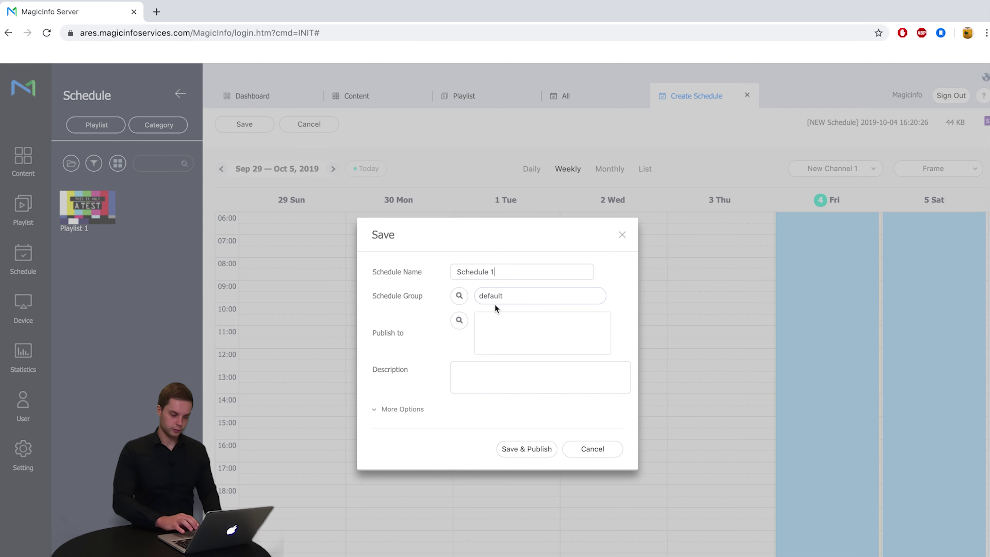
{"action": "left_click", "coordinate": [459, 321]}
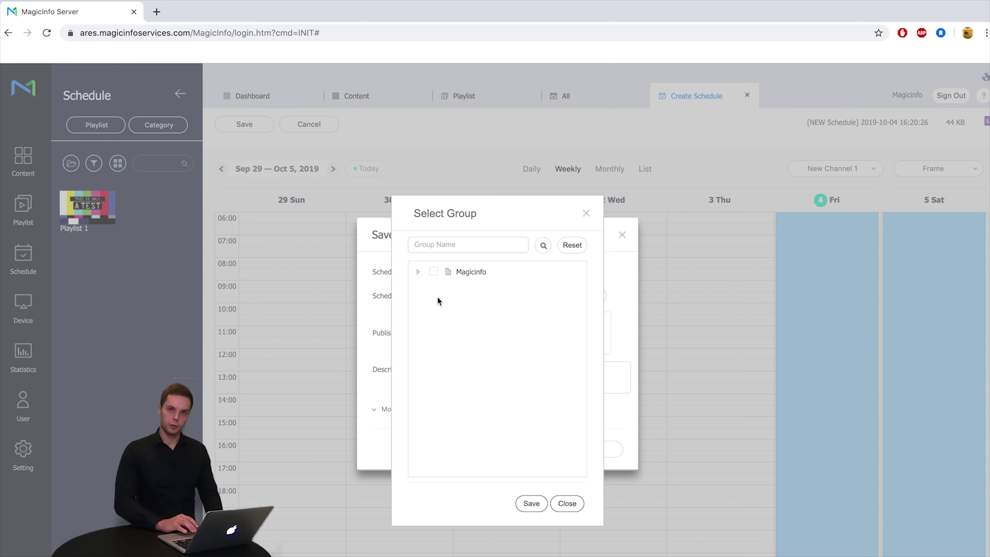
{"action": "left_click", "coordinate": [418, 273]}
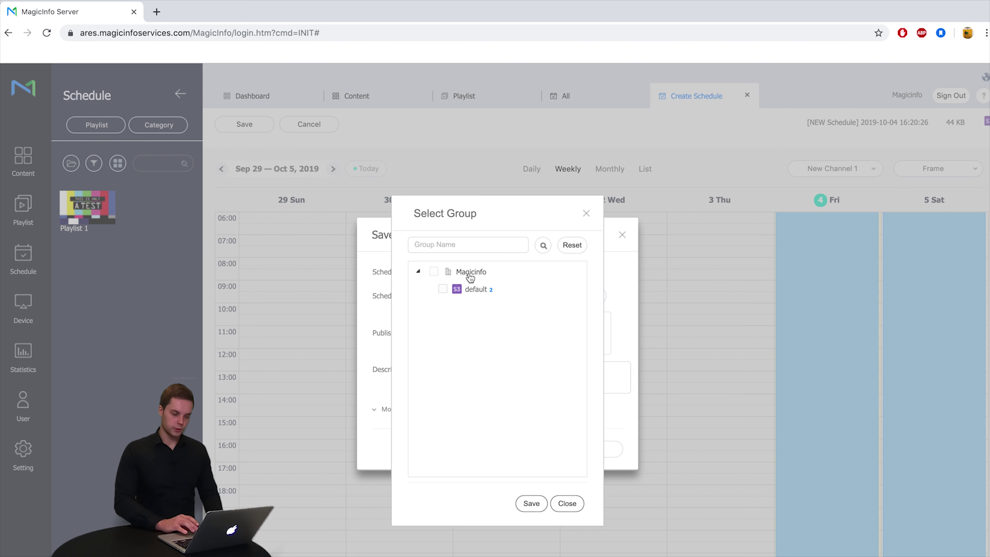
{"action": "left_click", "coordinate": [470, 295]}
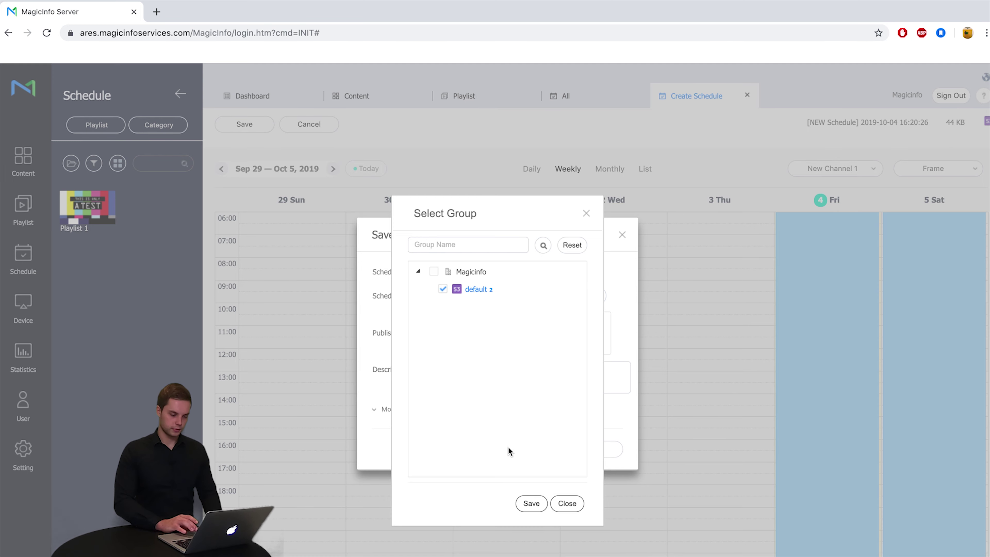
{"action": "left_click", "coordinate": [531, 504]}
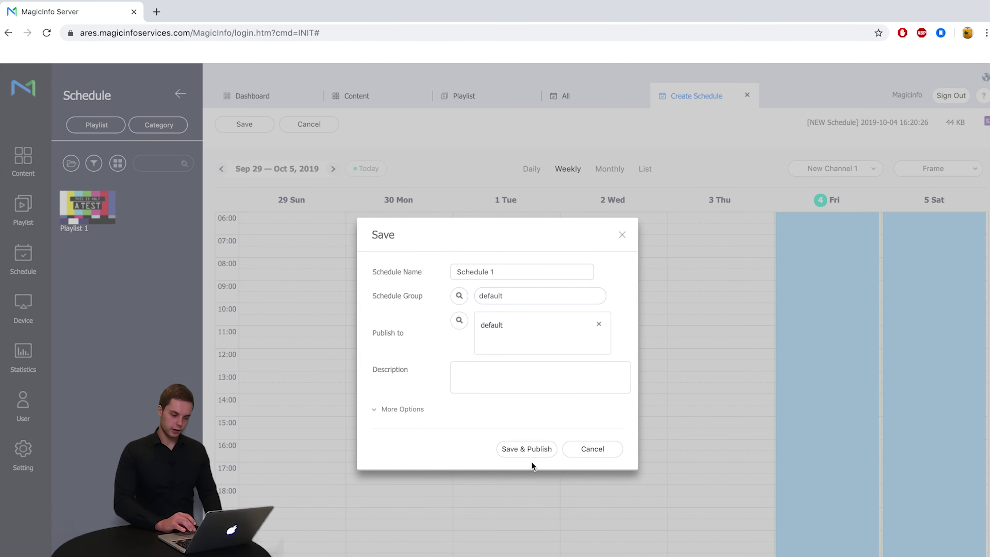
{"action": "left_click", "coordinate": [532, 450]}
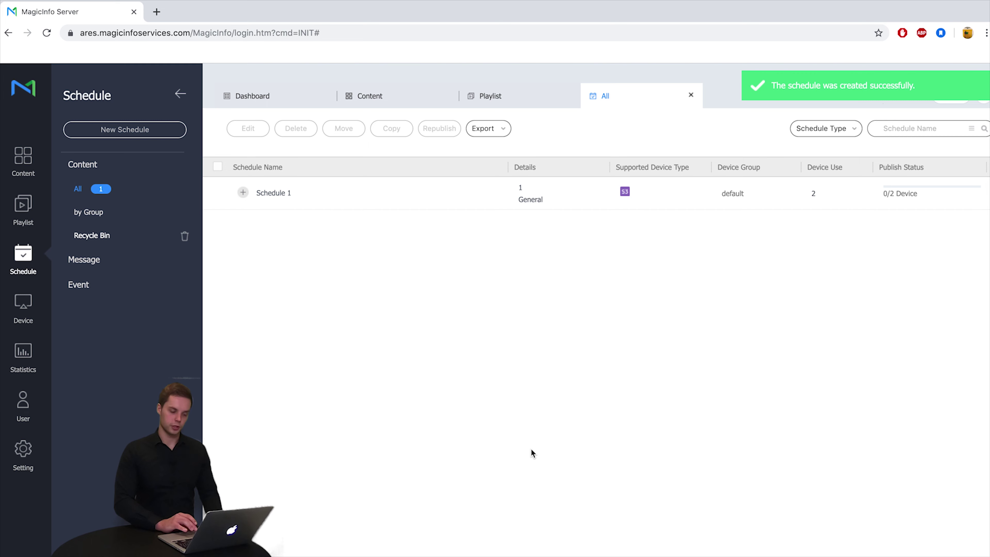